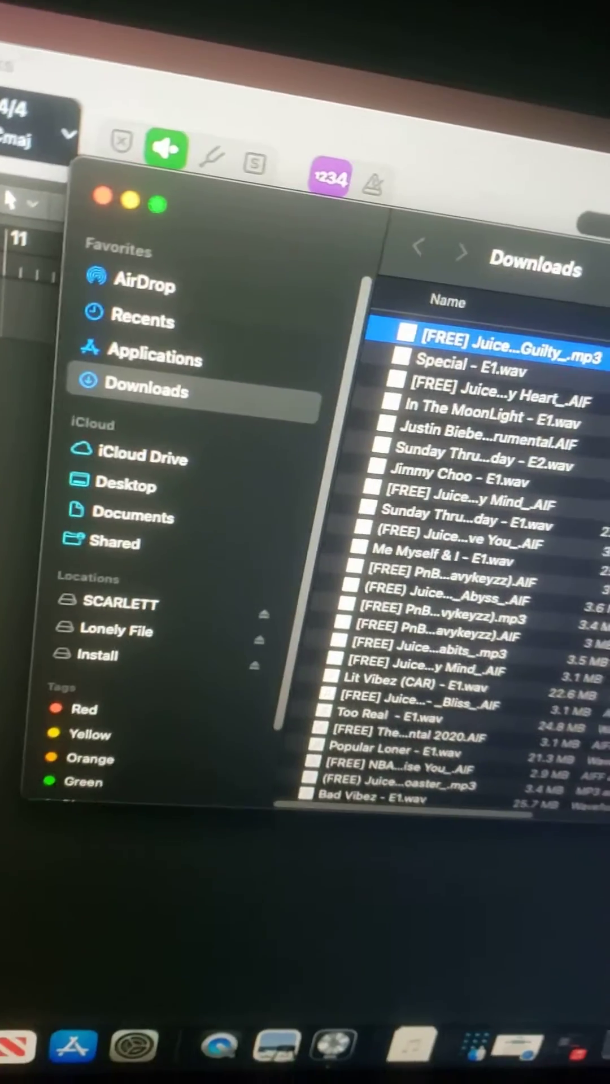
Step: Reveal the downloaded Guilty mp3 in Finder from Safari's downloads list
{"action": "key", "text": "super+Tab"}
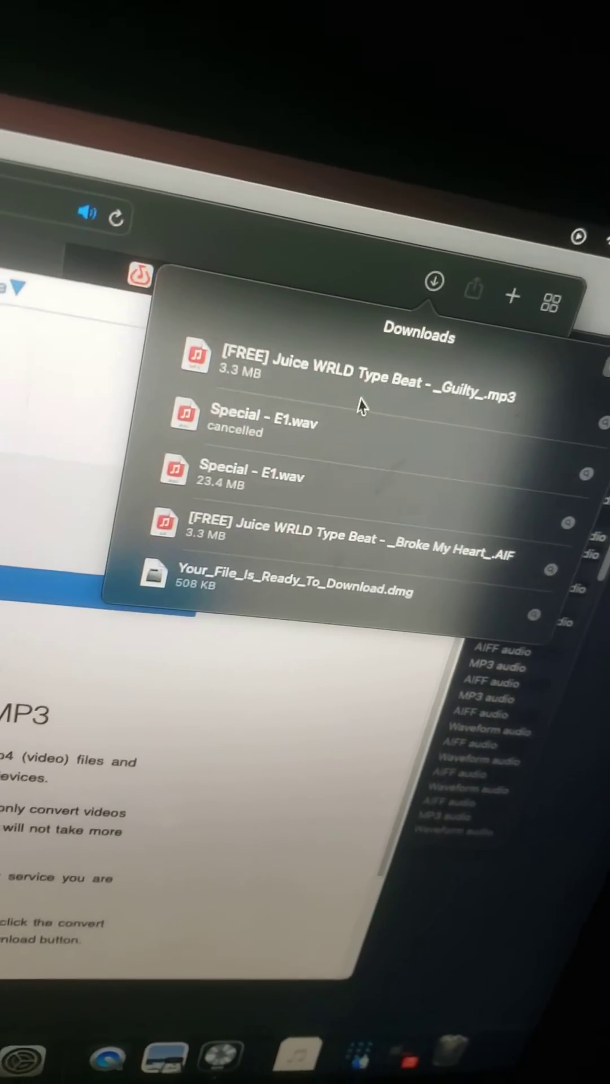
{"action": "right_click", "coordinate": [363, 407]}
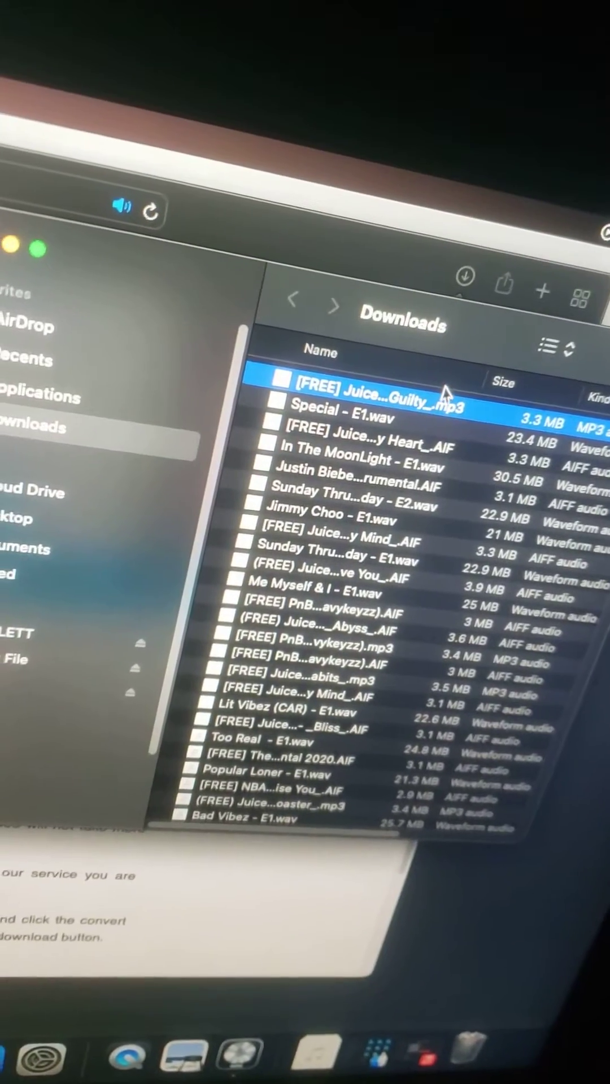
{"action": "left_click", "coordinate": [447, 426]}
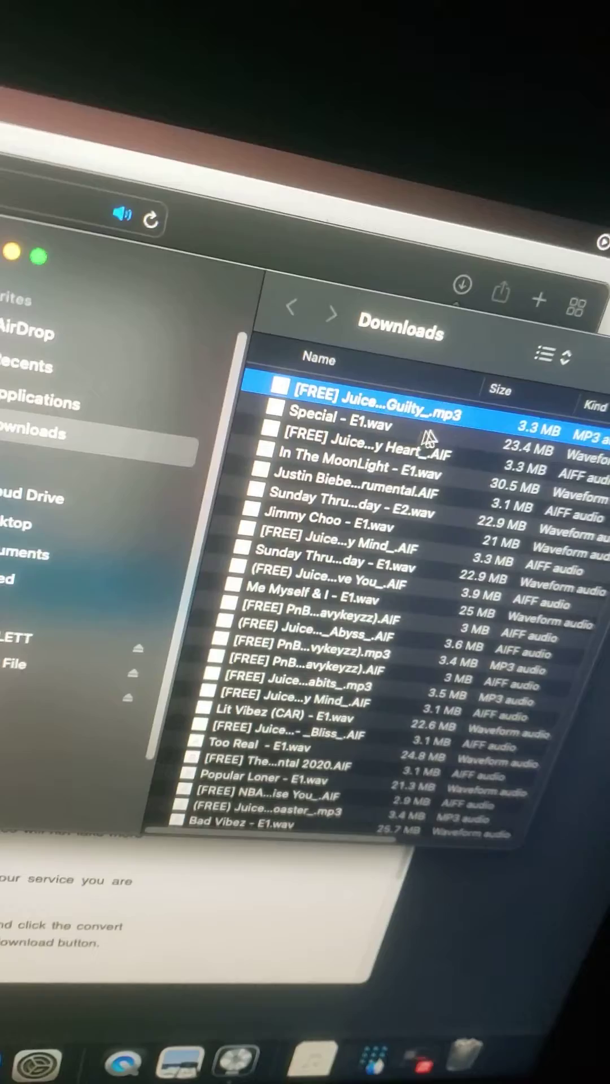
Step: Rename the Guilty beat file from .mp3 to .AIF
{"action": "right_click", "coordinate": [448, 426]}
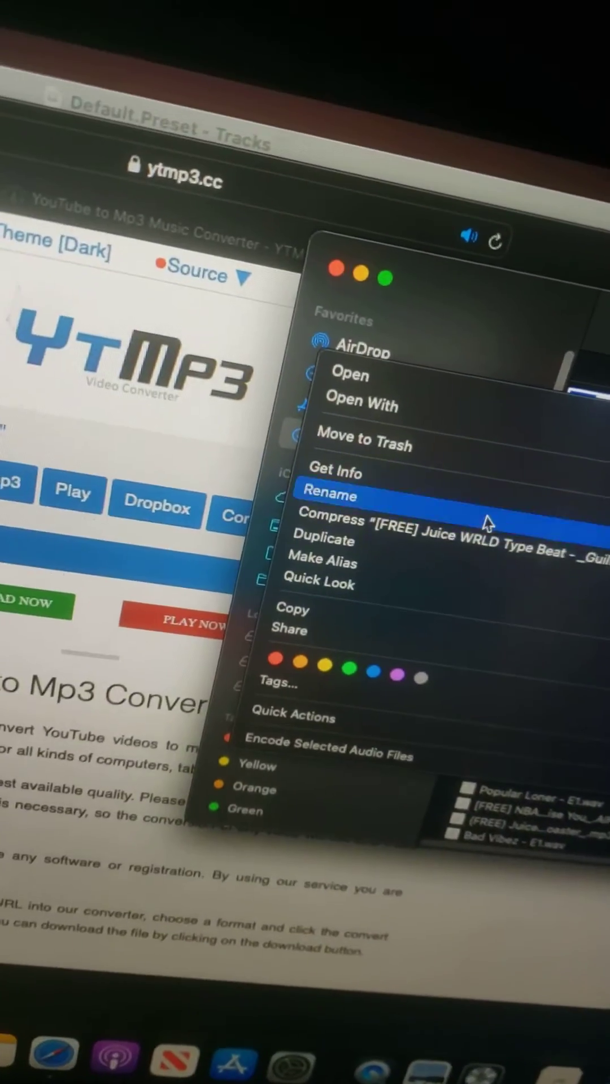
{"action": "left_click", "coordinate": [488, 524]}
{"action": "type", "text": "[FREE] Juice WRLD Type Beat - _Guilty_.AIF"}
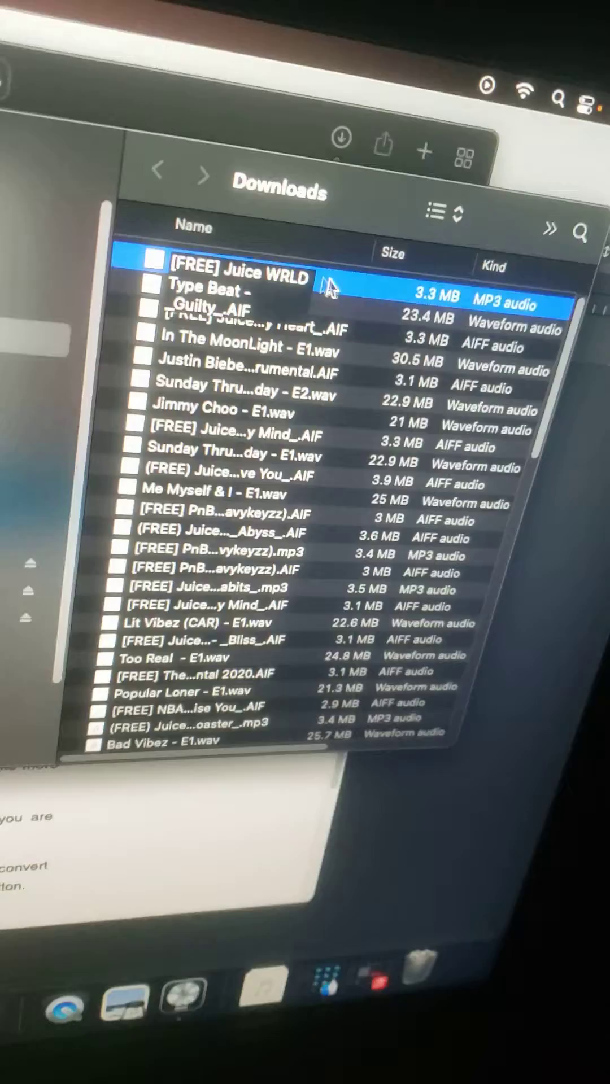
{"action": "key", "text": "Return"}
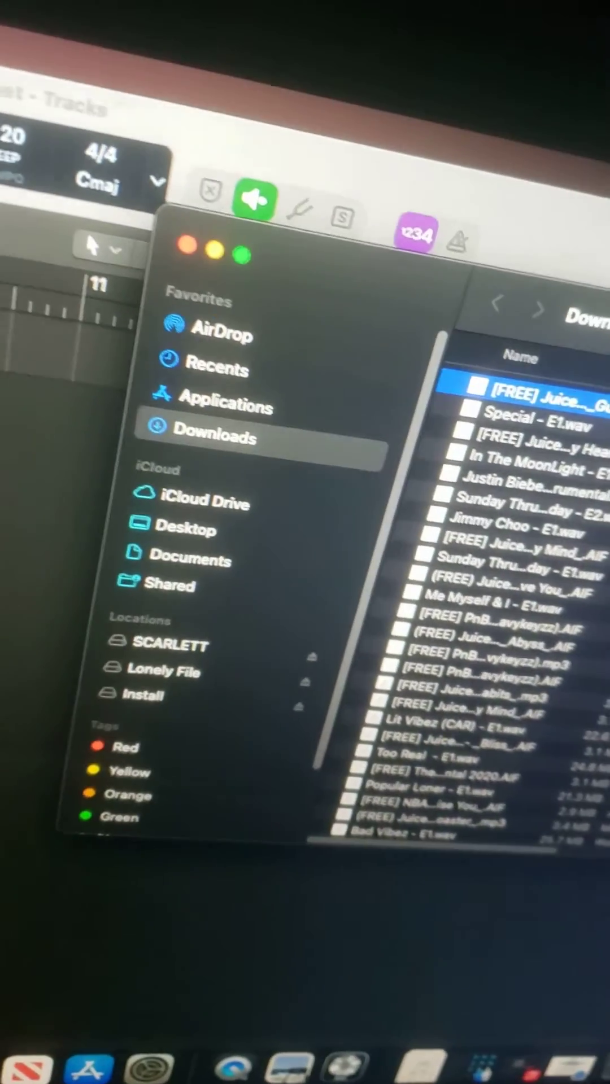
Step: Drag the Guilty .AIF beat from Finder onto GarageBand's timeline at bar 1
{"action": "left_click_drag", "start_coordinate": [542, 392], "coordinate": [603, 364]}
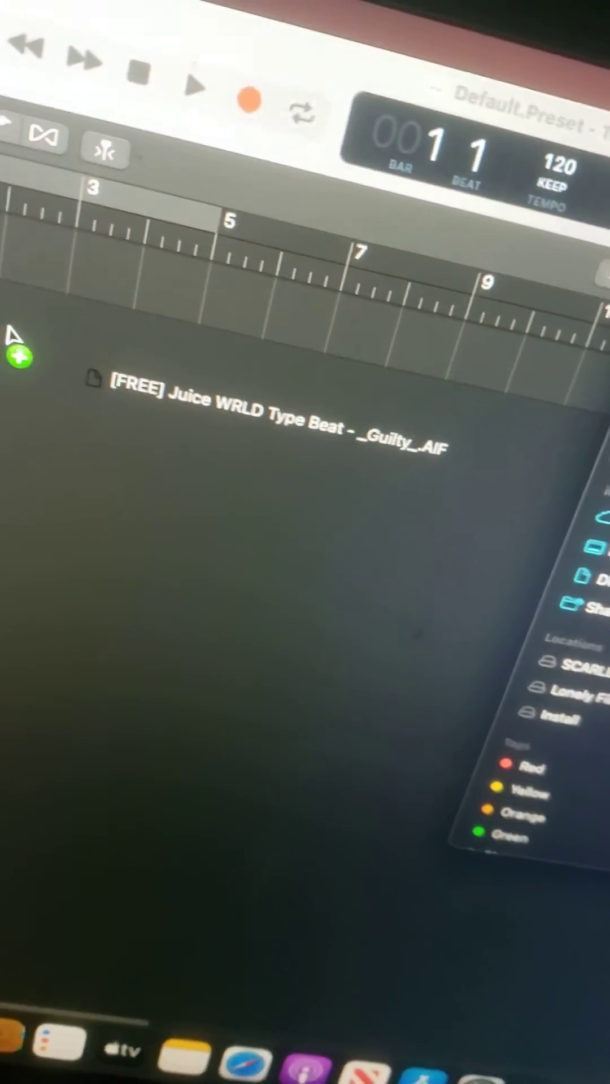
{"action": "mouse_move", "coordinate": [5, 339]}
{"action": "left_mouse_down"}
{"action": "mouse_move", "coordinate": [113, 303]}
{"action": "mouse_move", "coordinate": [96, 309]}
{"action": "left_mouse_up"}
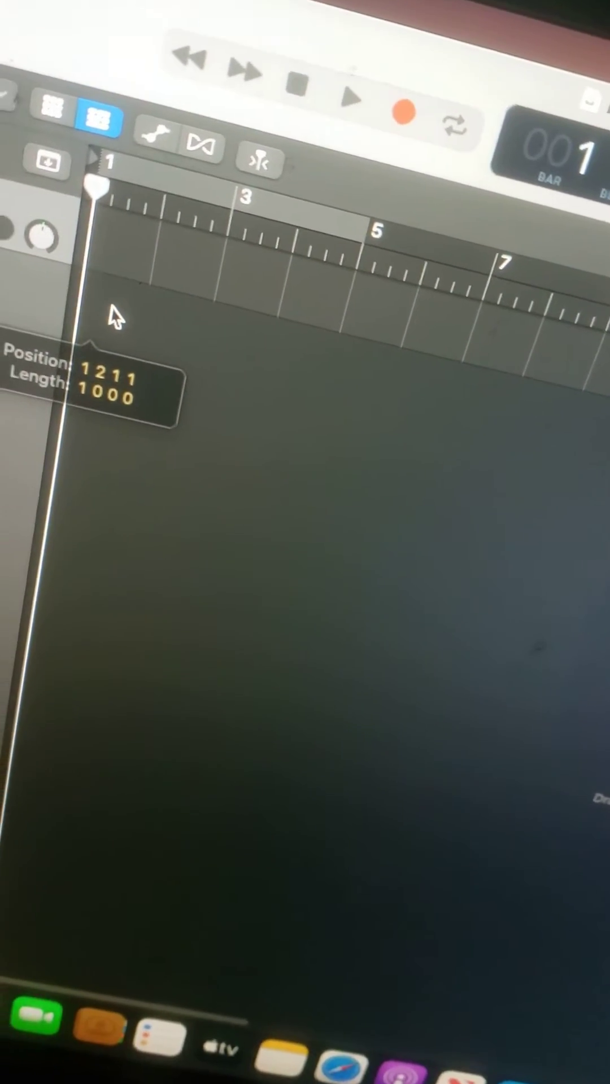